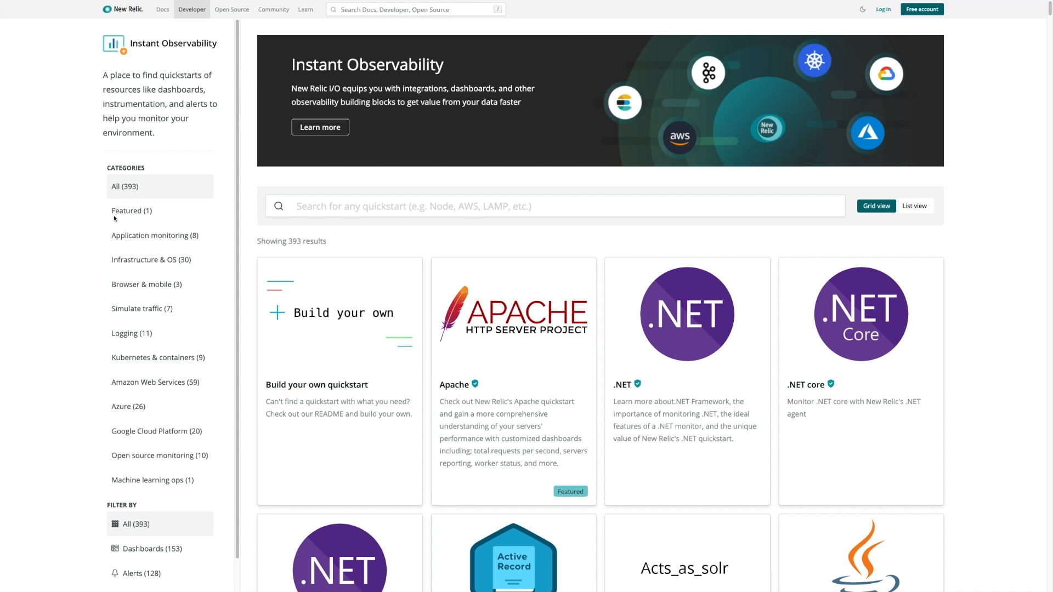
- Filter quickstarts to Application monitoring, search 'node', and open the Node.js quickstart card
left_click(151, 236)
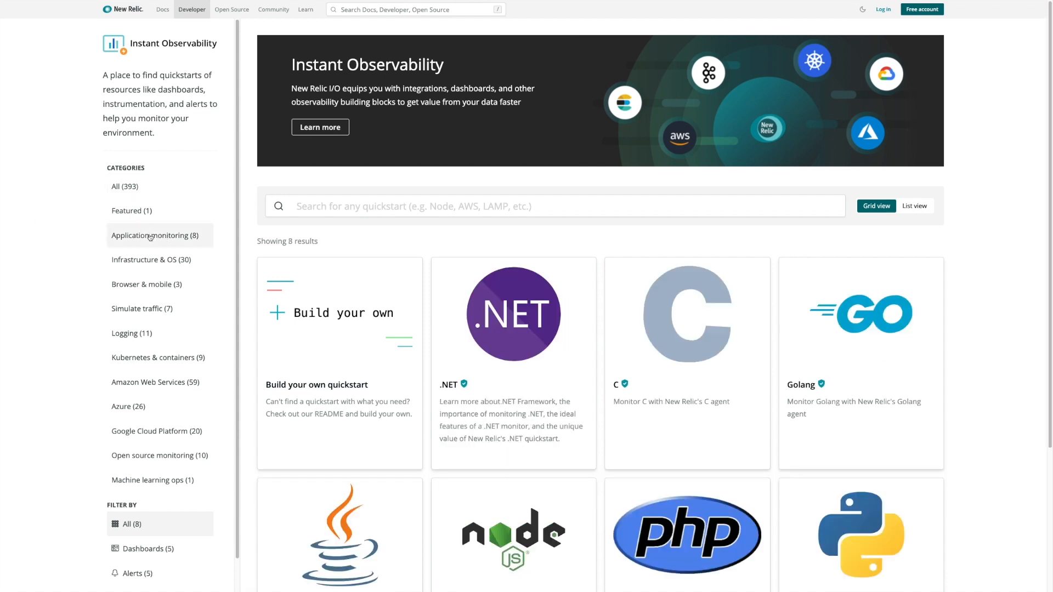
left_click(382, 207)
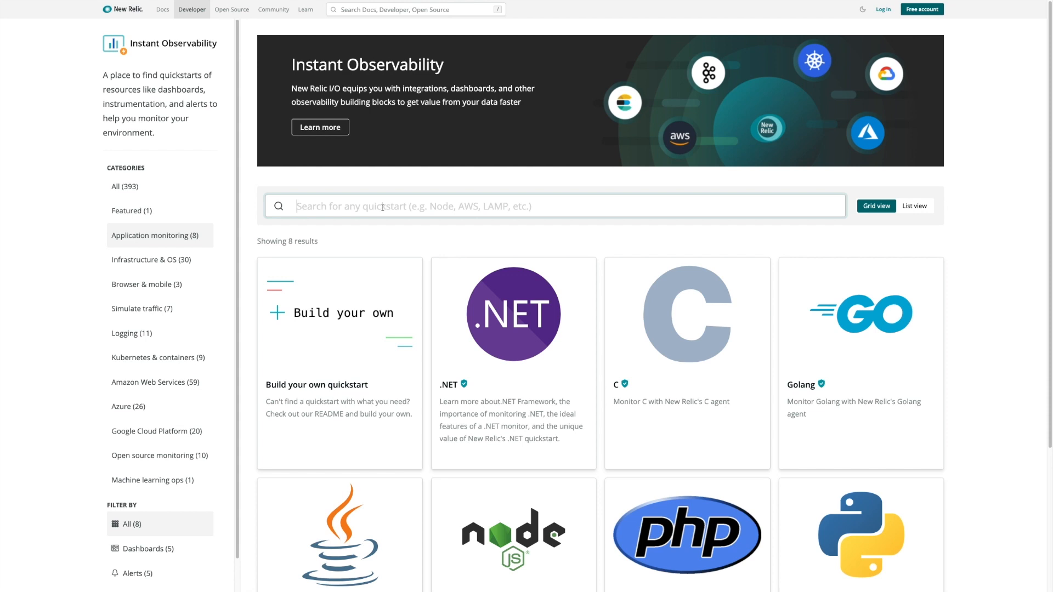
type("node")
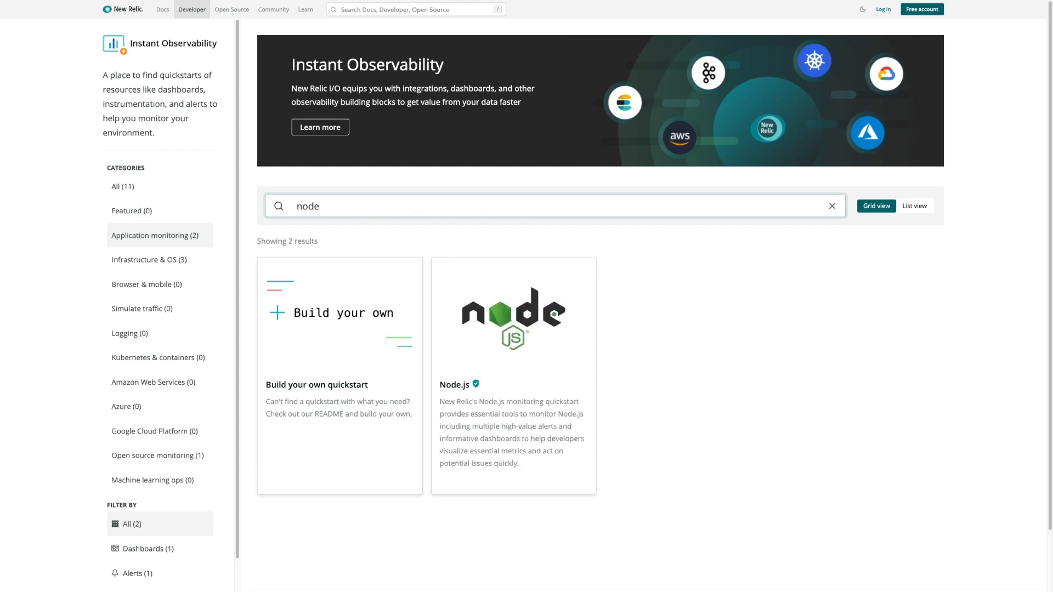
left_click(528, 328)
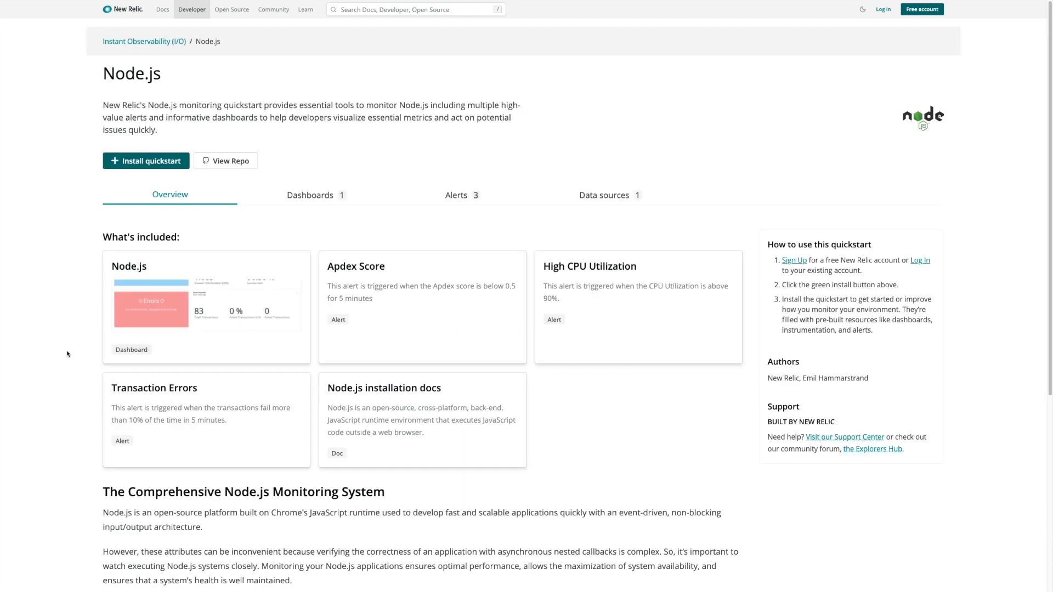
scroll(65, 354, "down", 5)
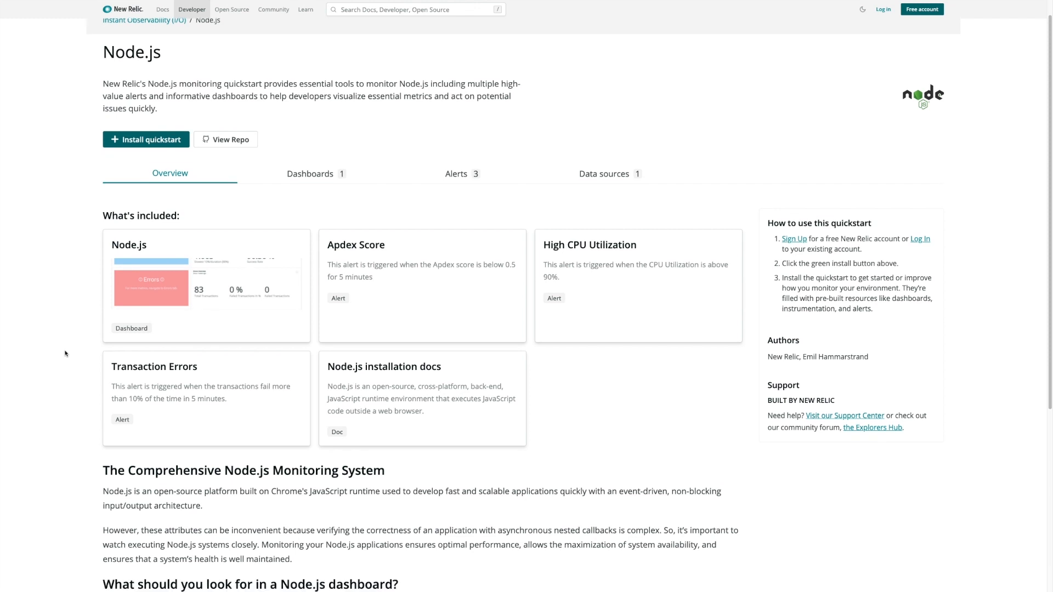
scroll(66, 354, "up", 5)
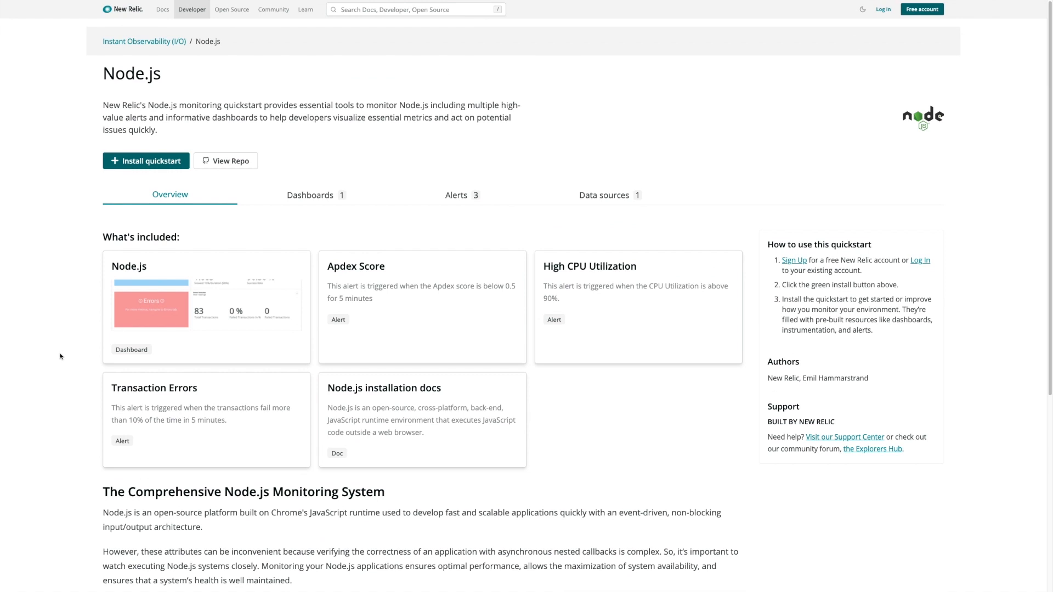
- Start installing the Node.js quickstart and sign up for a free account with the user's name and e-mail
left_click(148, 160)
left_click(642, 441)
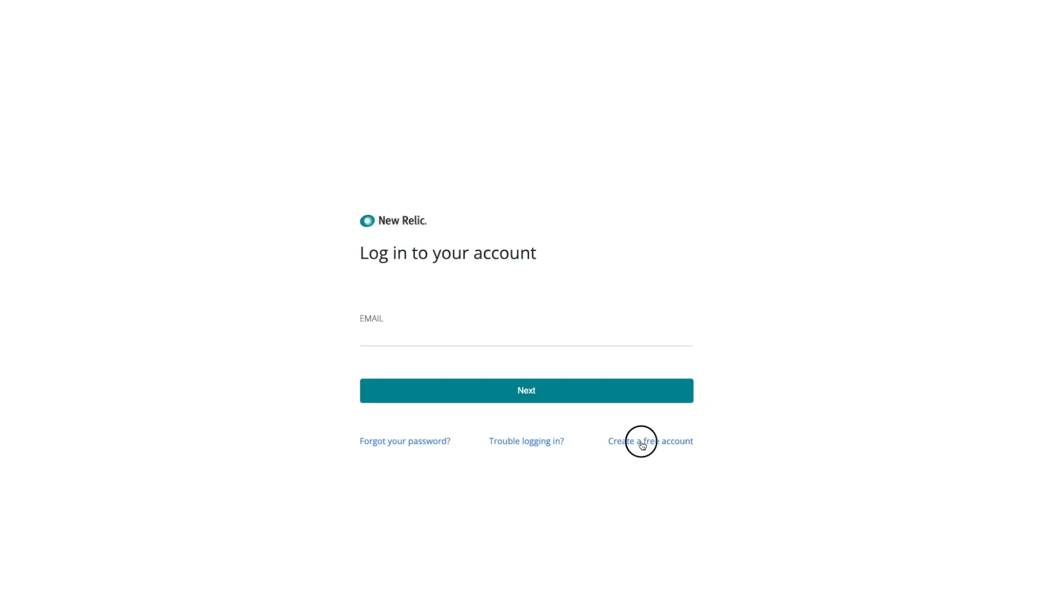
left_click(638, 166)
type("Stijn")
key("Tab")
left_click(621, 241)
left_click(732, 341)
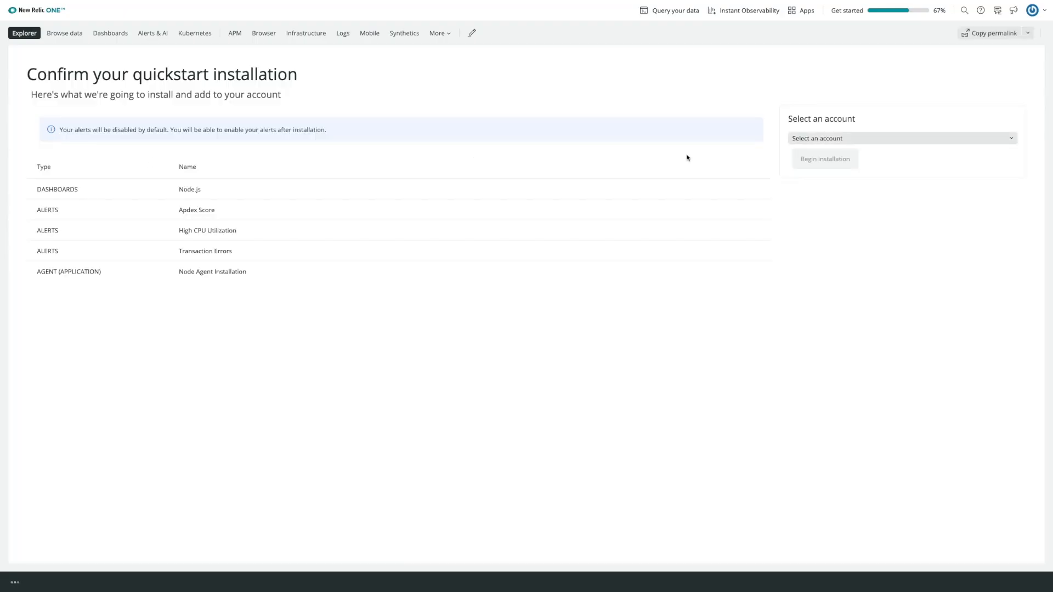
- Select the staging account and begin the quickstart installation
left_click(830, 140)
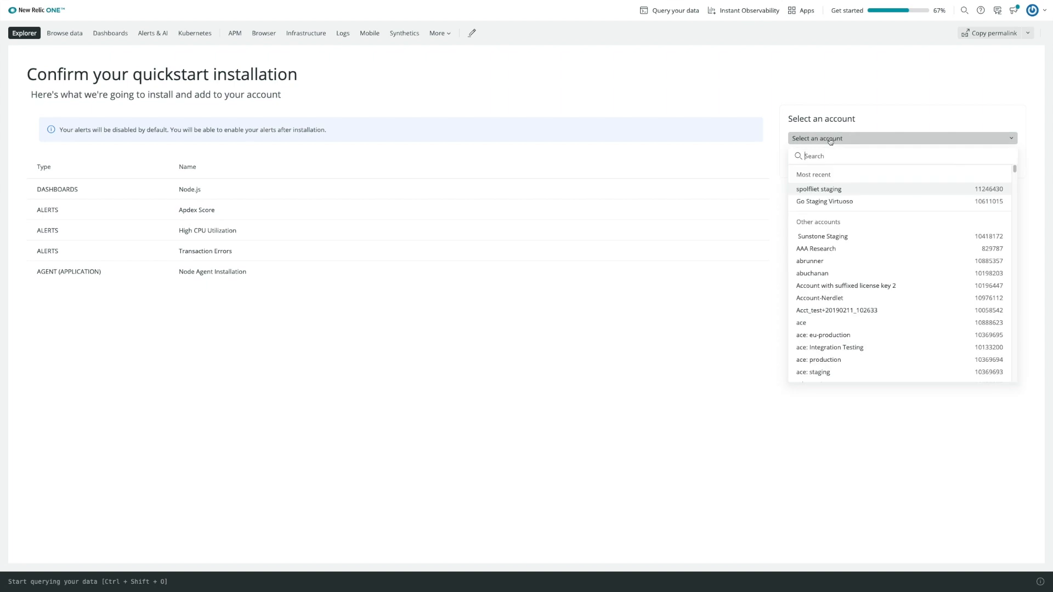
left_click(827, 187)
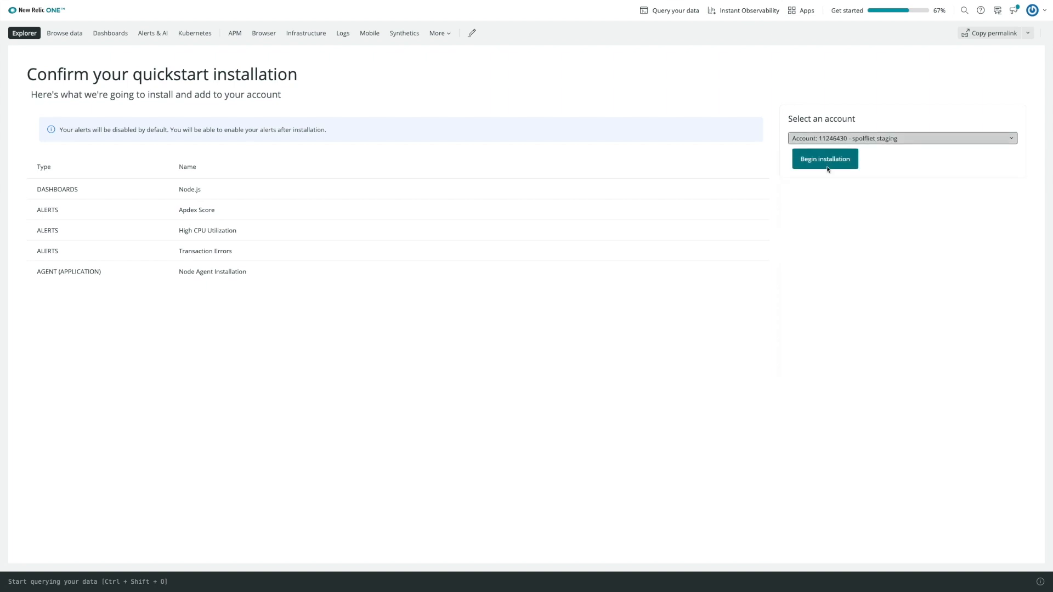
left_click(830, 162)
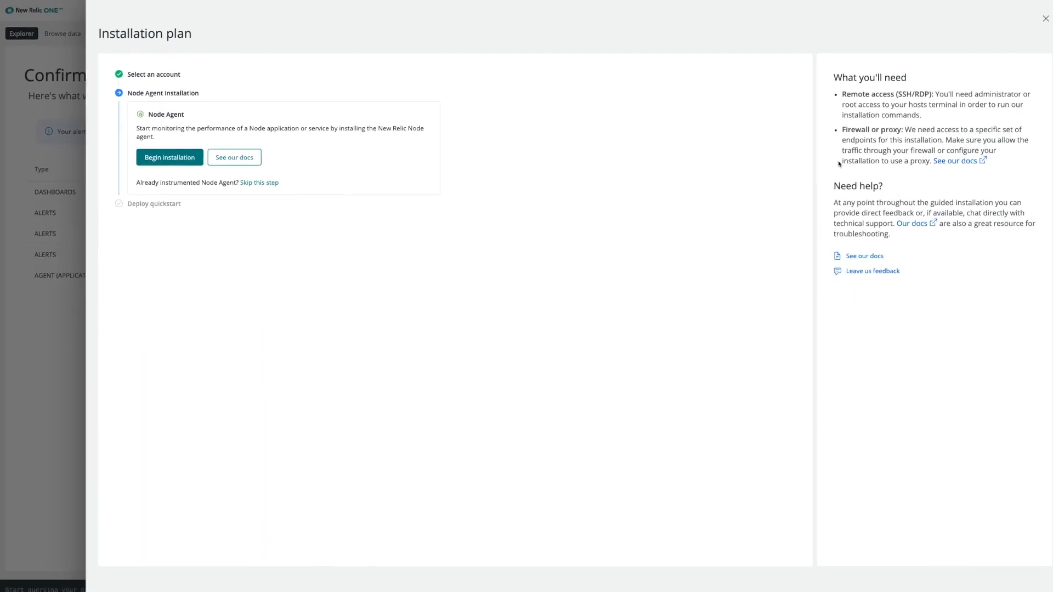
- Copy the Node agent install command from the plan and run it in Terminal
left_click_drag(670, 274, 633, 276)
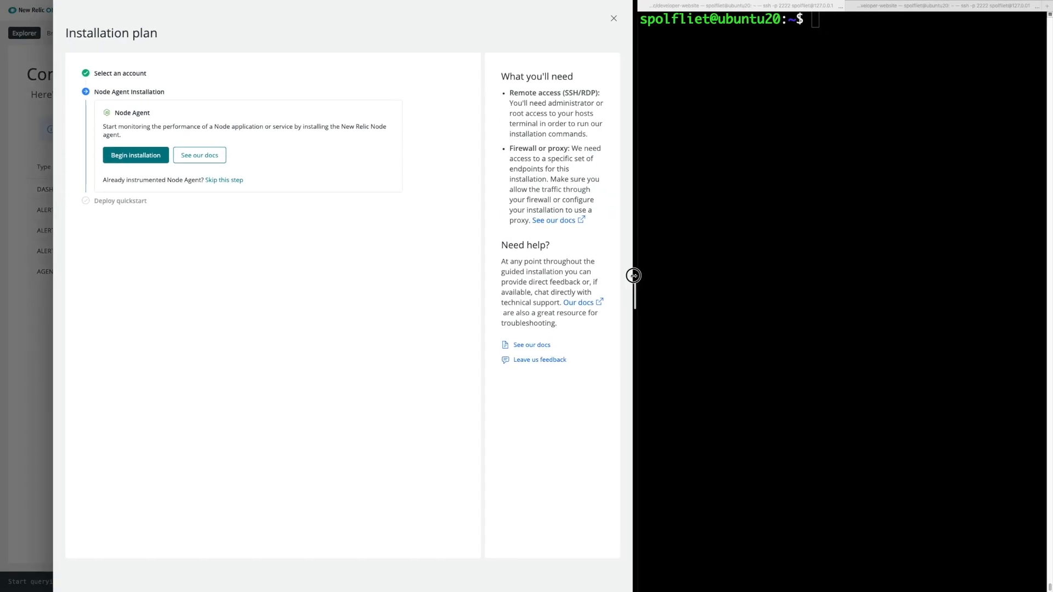
left_click(156, 160)
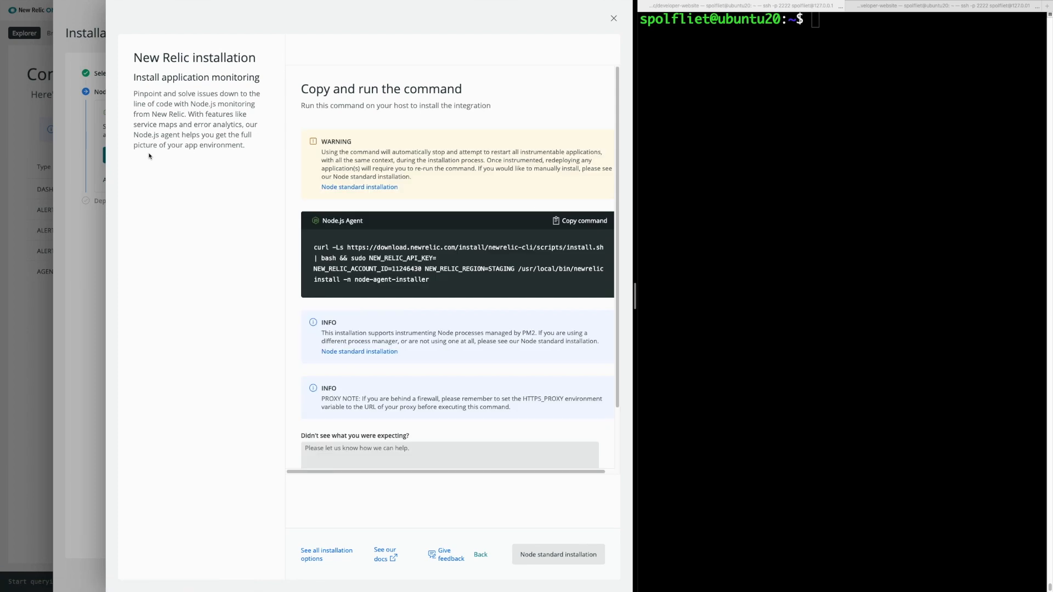
left_click(582, 221)
left_click(812, 85)
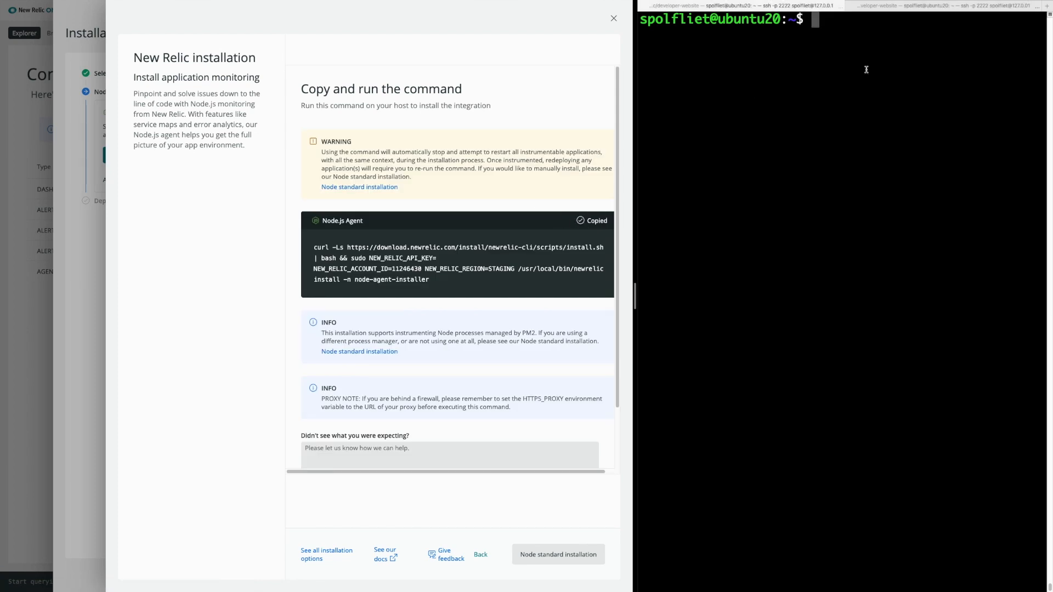
key("super+v")
key("Return")
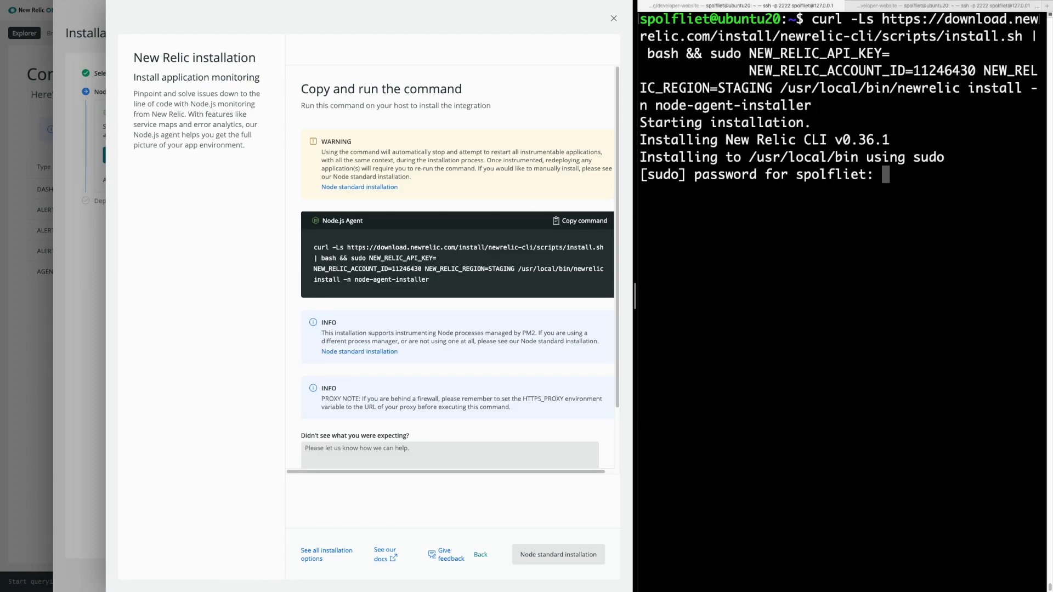
- Enter the sudo password, confirm with Y, and name the application 'demo app'
key("Return")
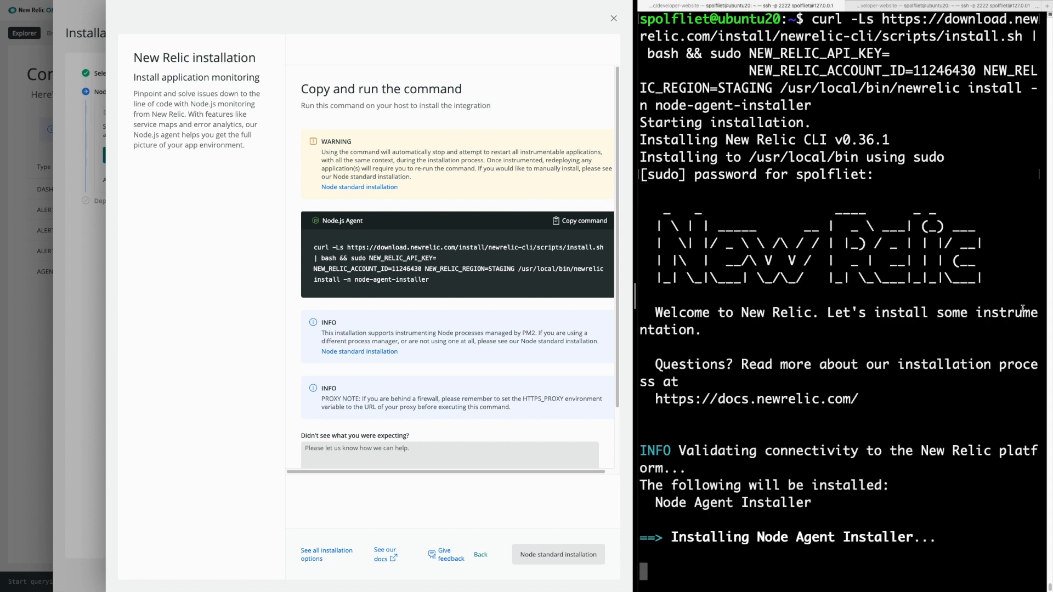
type("Y")
key("Return")
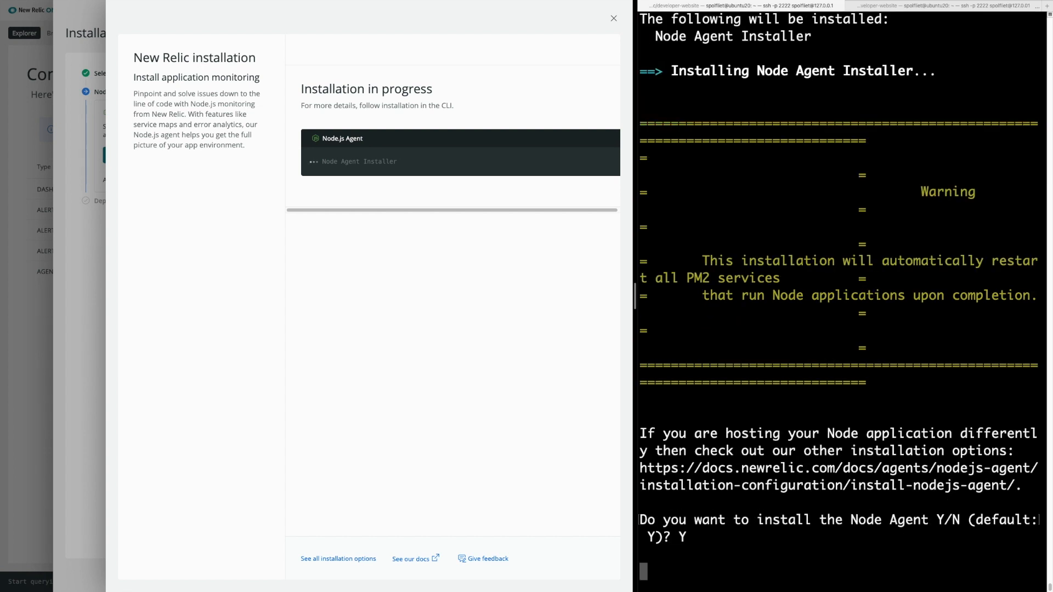
type("demo app")
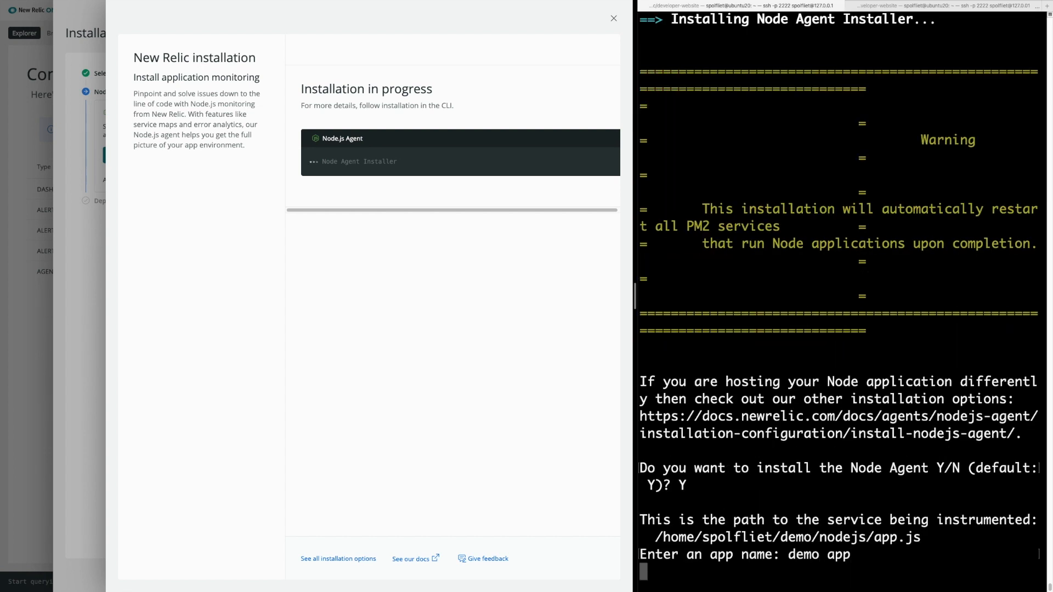
key("Return")
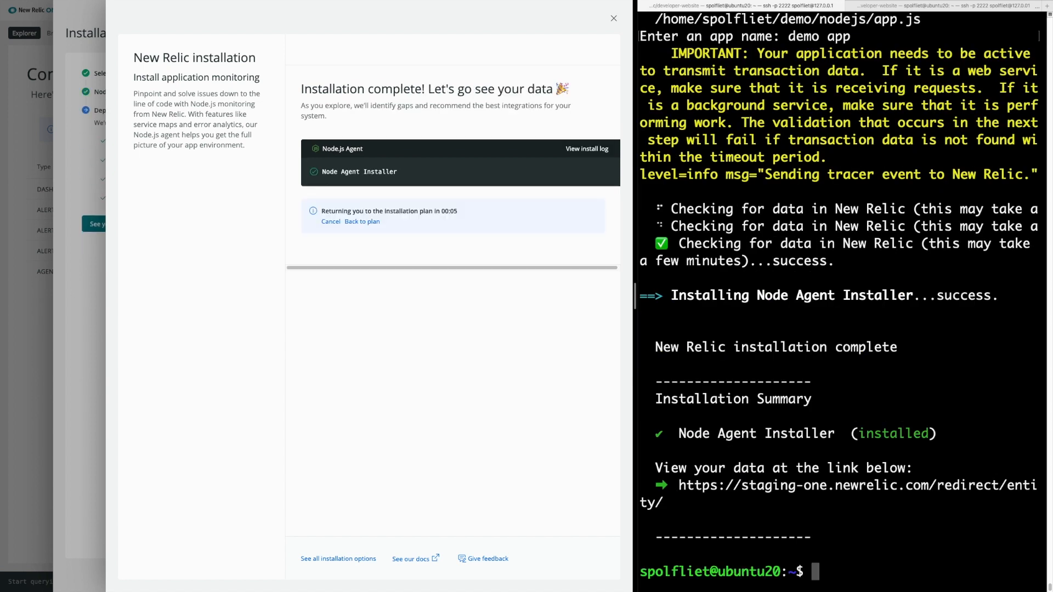
left_click(392, 330)
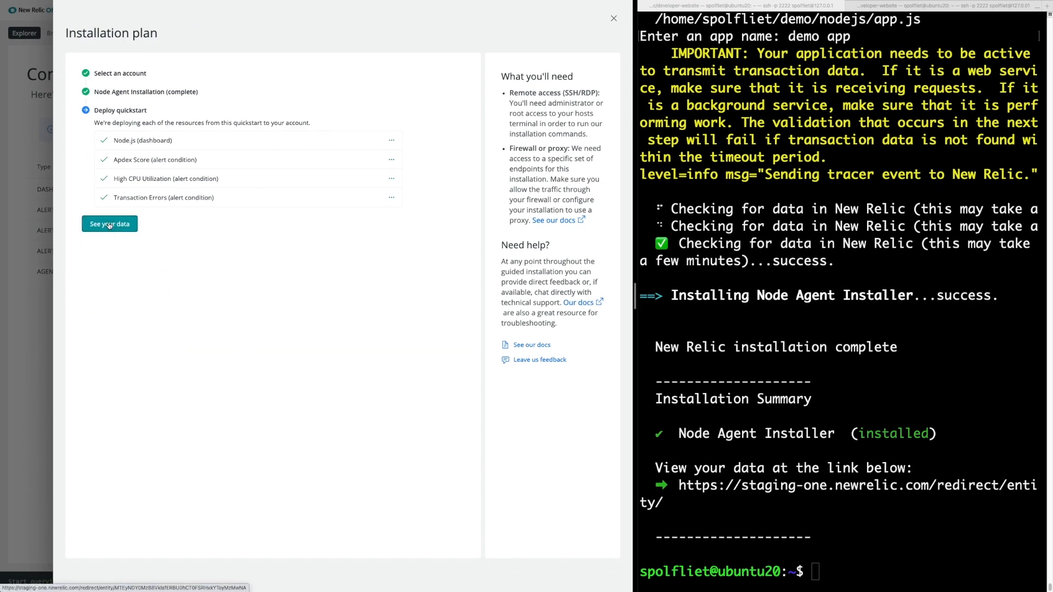
- Open the installed Node.js dashboard from 'See your data' and switch to its Transactions page
left_click(109, 224)
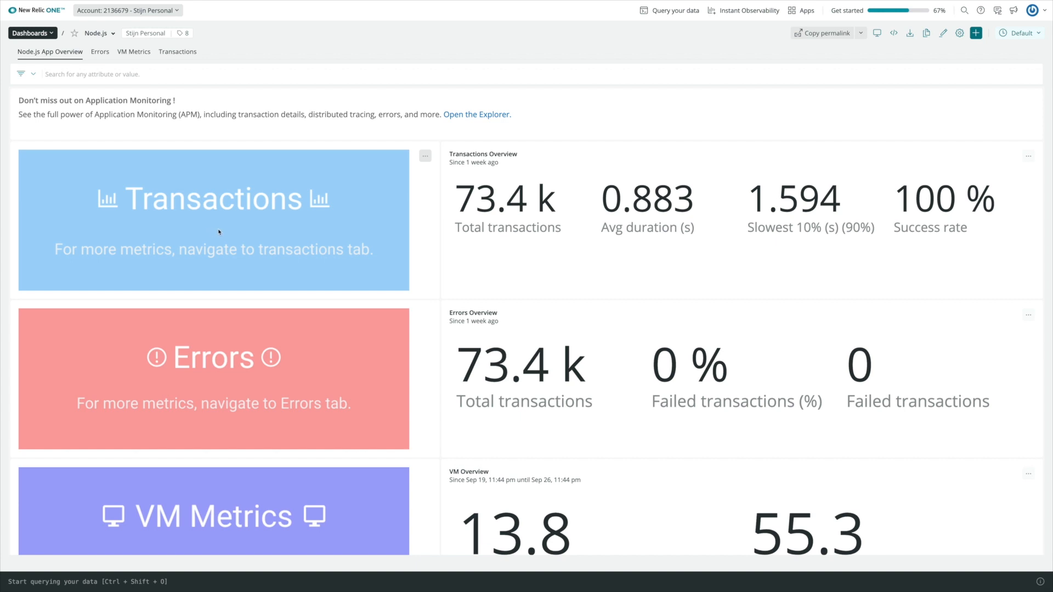
scroll(219, 232, "down", 3)
scroll(219, 232, "up", 2)
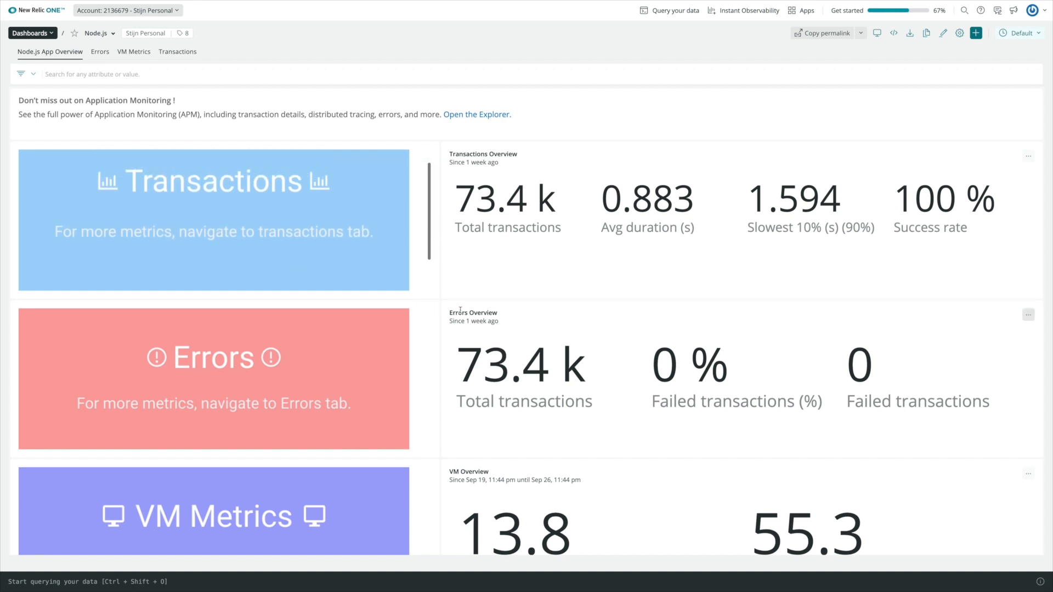
scroll(460, 310, "down", 2)
scroll(440, 278, "up", 2)
left_click(173, 56)
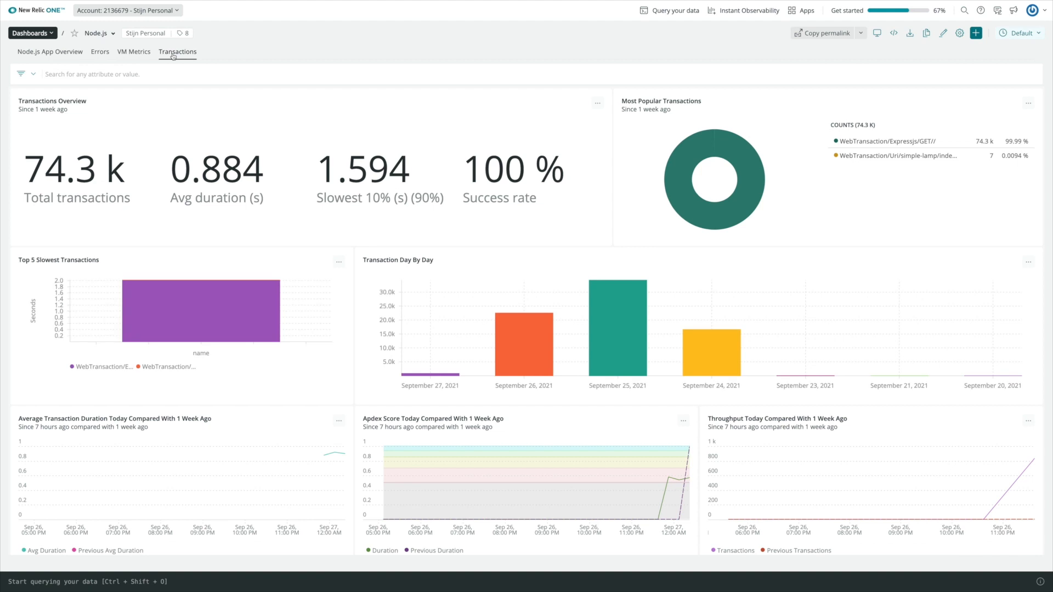
scroll(341, 273, "down", 1)
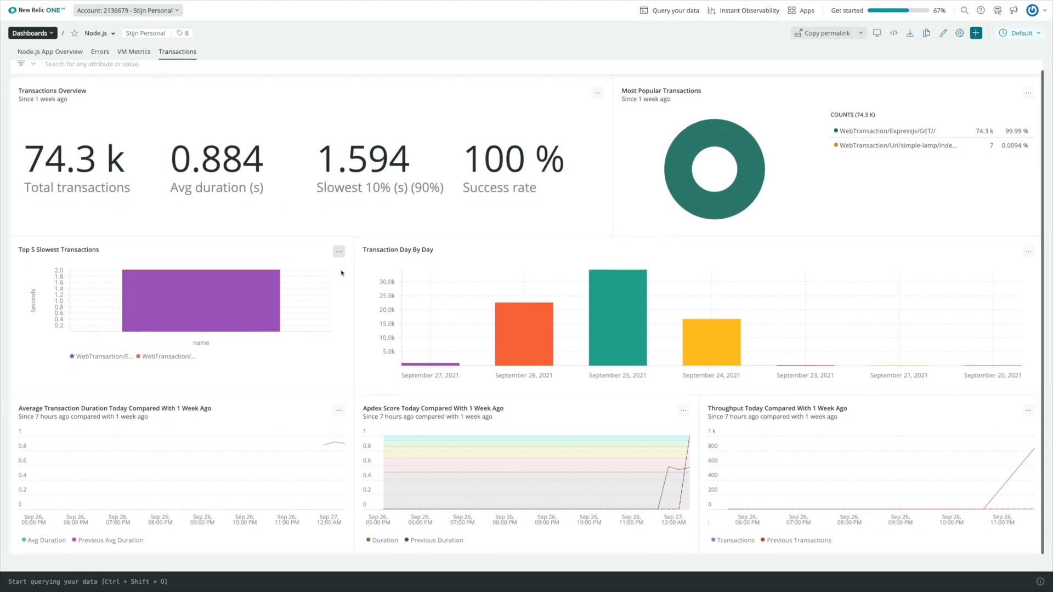
left_click(684, 410)
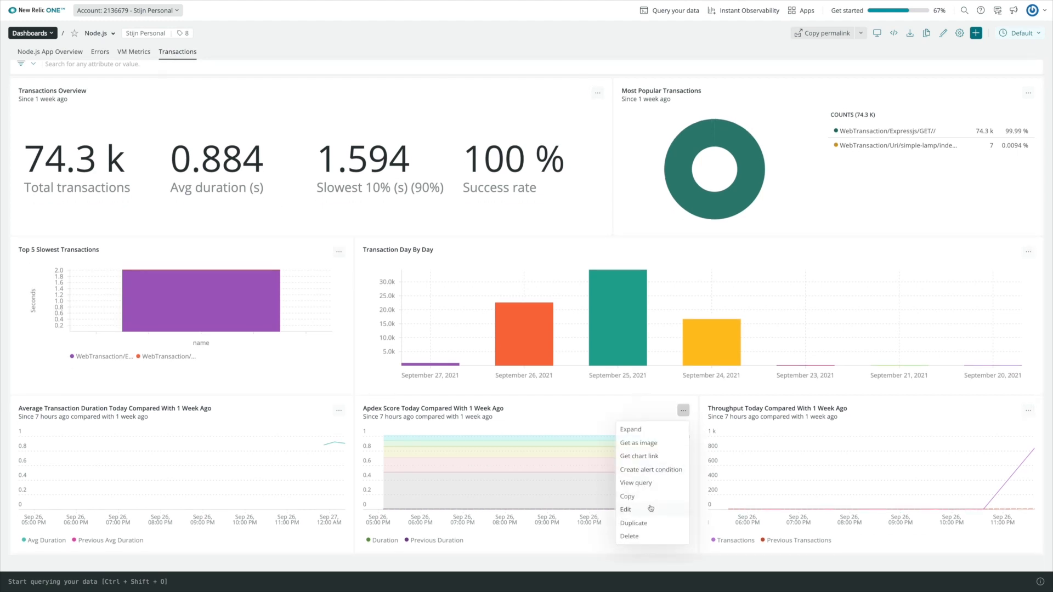
left_click(649, 485)
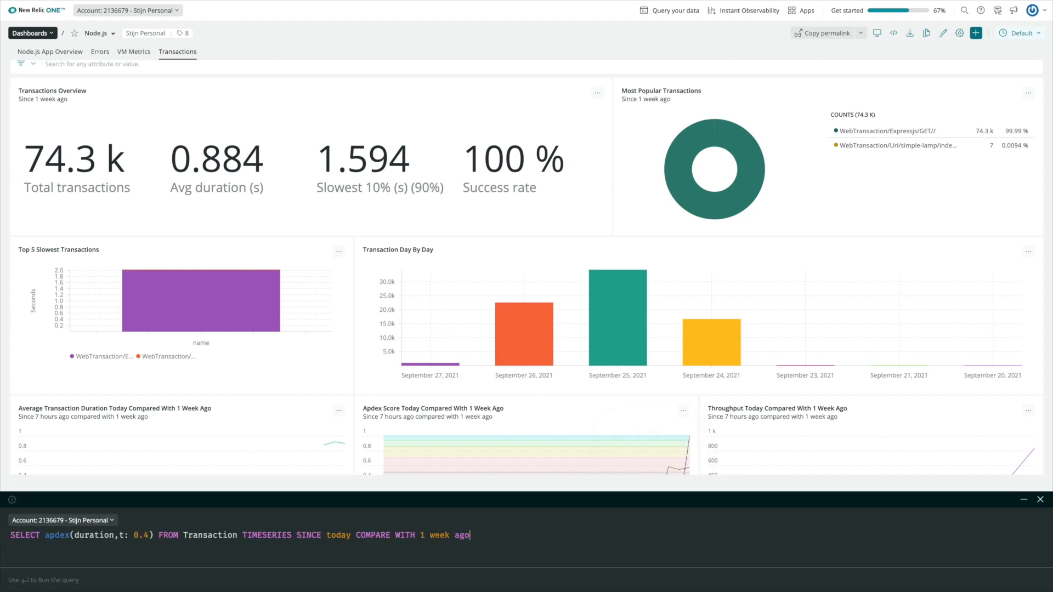
key("Return")
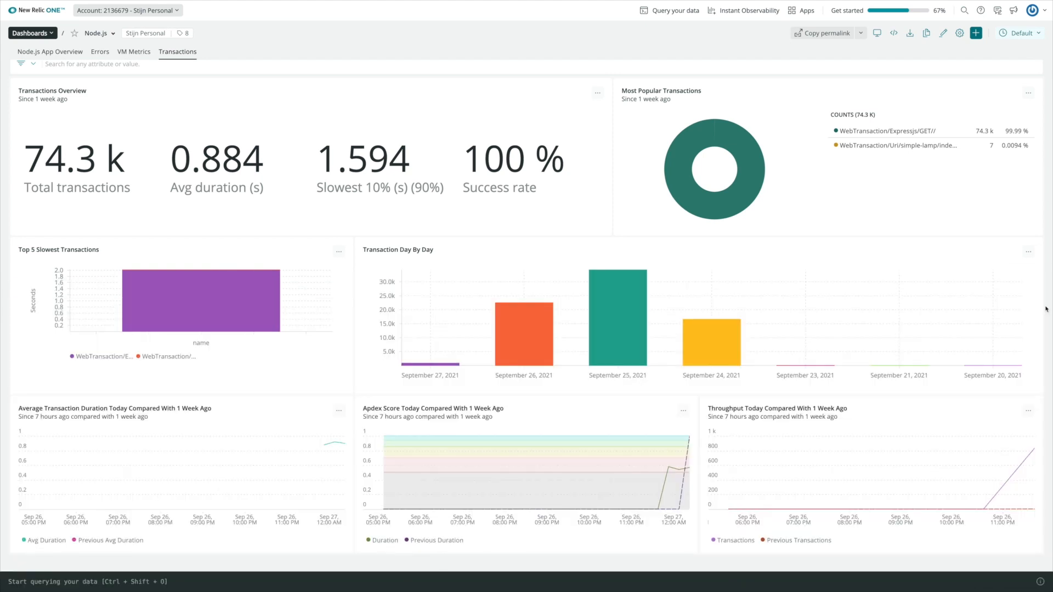
left_click(1040, 304)
left_click(56, 53)
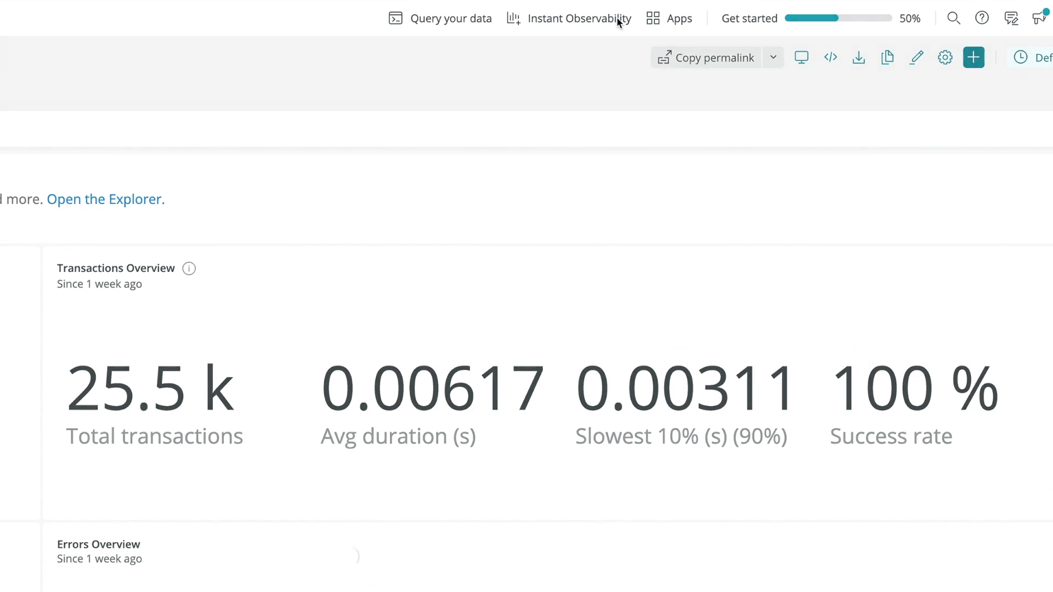
- Install the Apache quickstart from Instant Observability, skipping the integration step so only its dashboard deploys
left_click(617, 16)
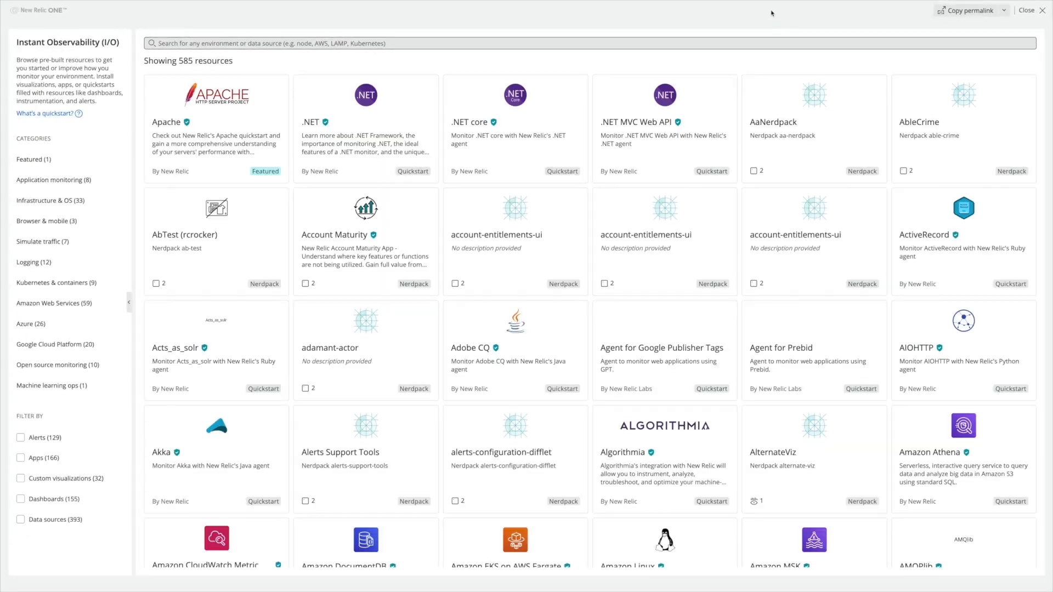
left_click(222, 138)
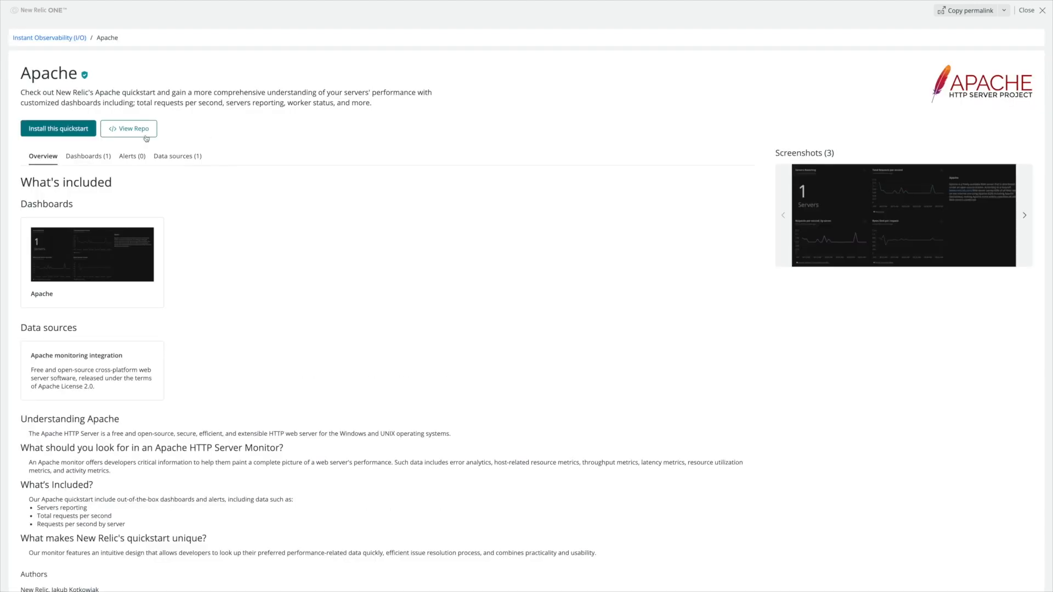
left_click(58, 128)
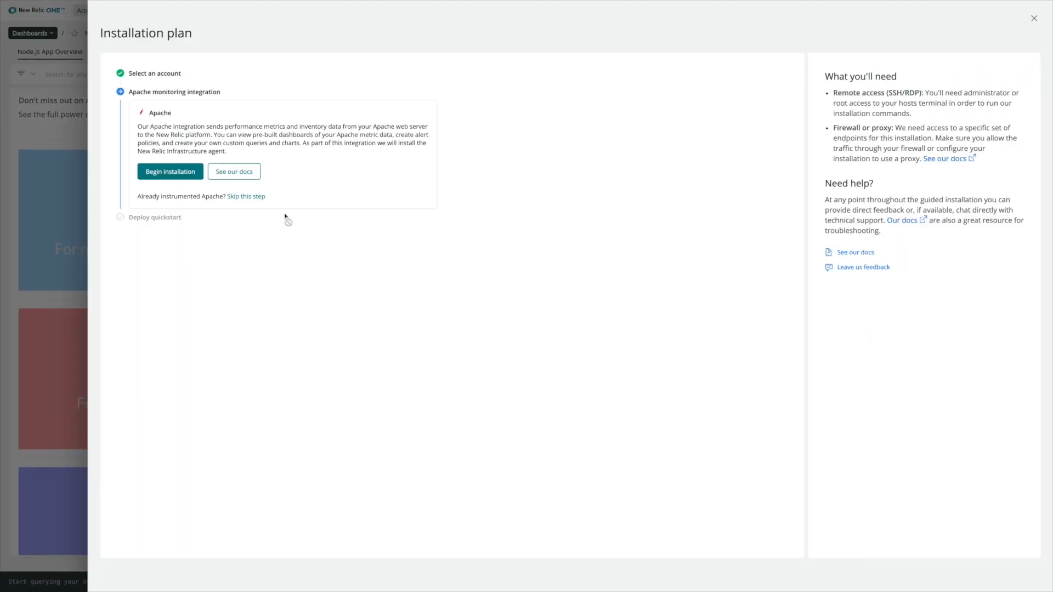
left_click(248, 197)
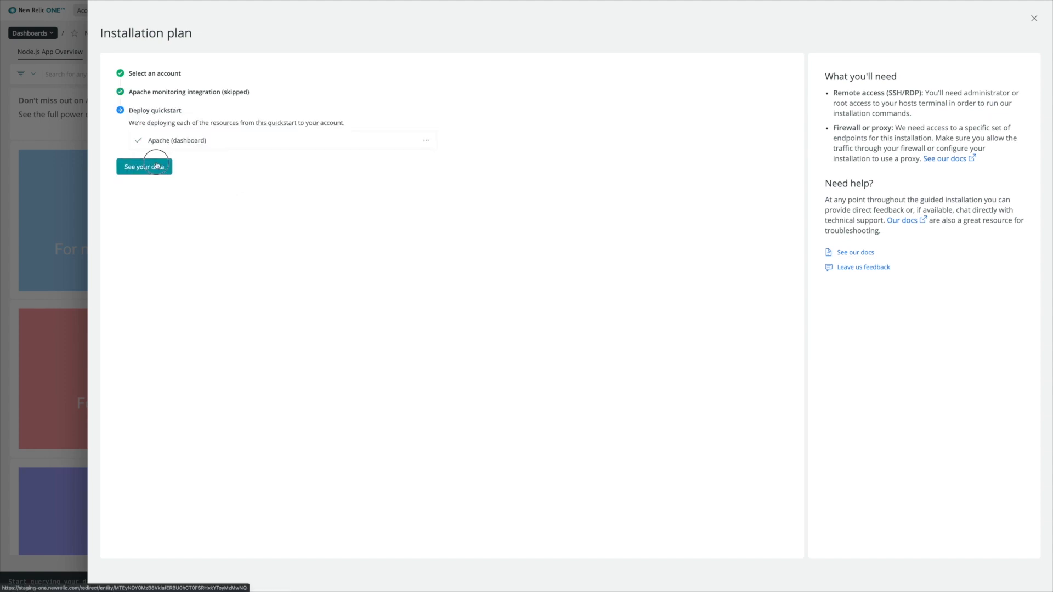
- View the Apache dashboard, then open the node-js Quickstart policy under Alerts & AI > Alerts > Policies
left_click(157, 165)
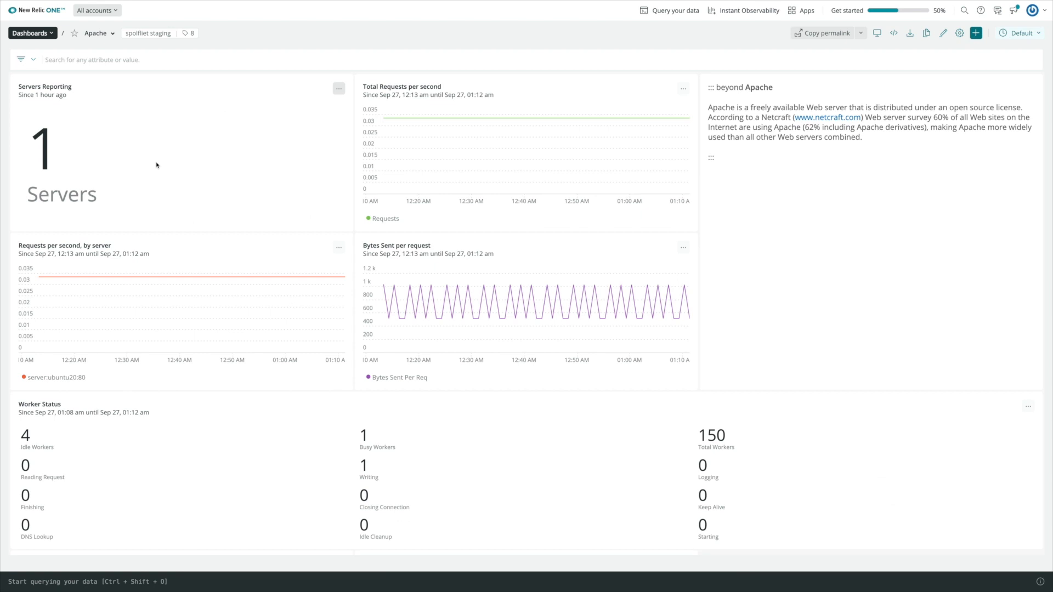
left_click(51, 35)
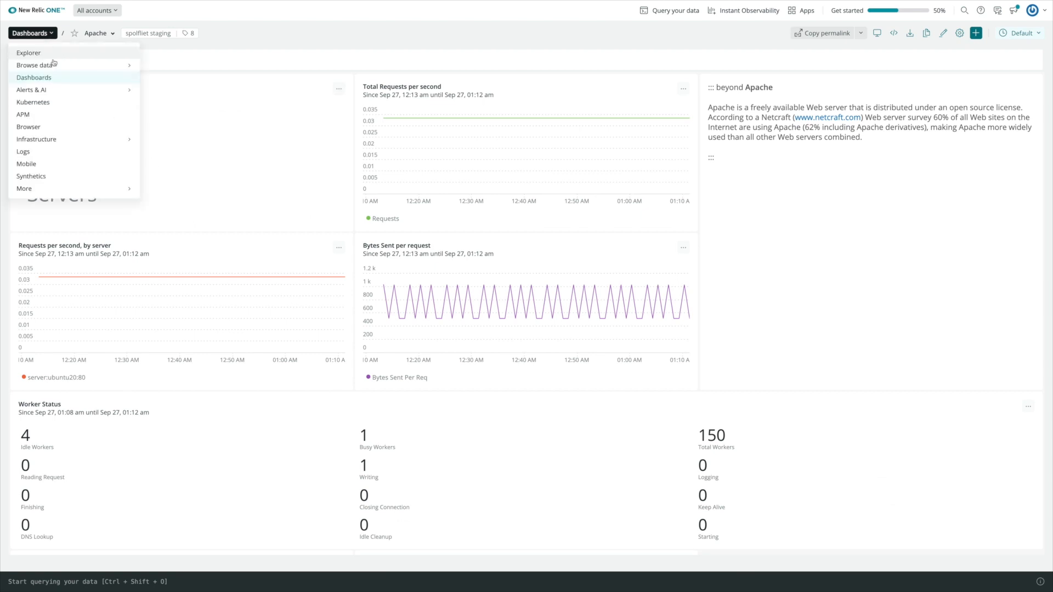
mouse_move(66, 91)
mouse_move(208, 120)
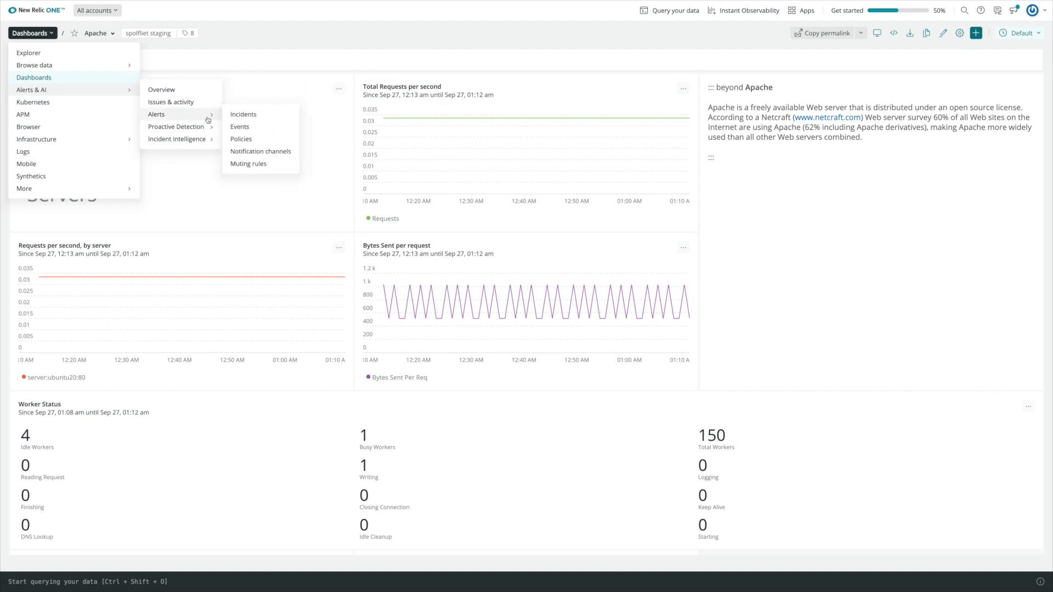
left_click(242, 139)
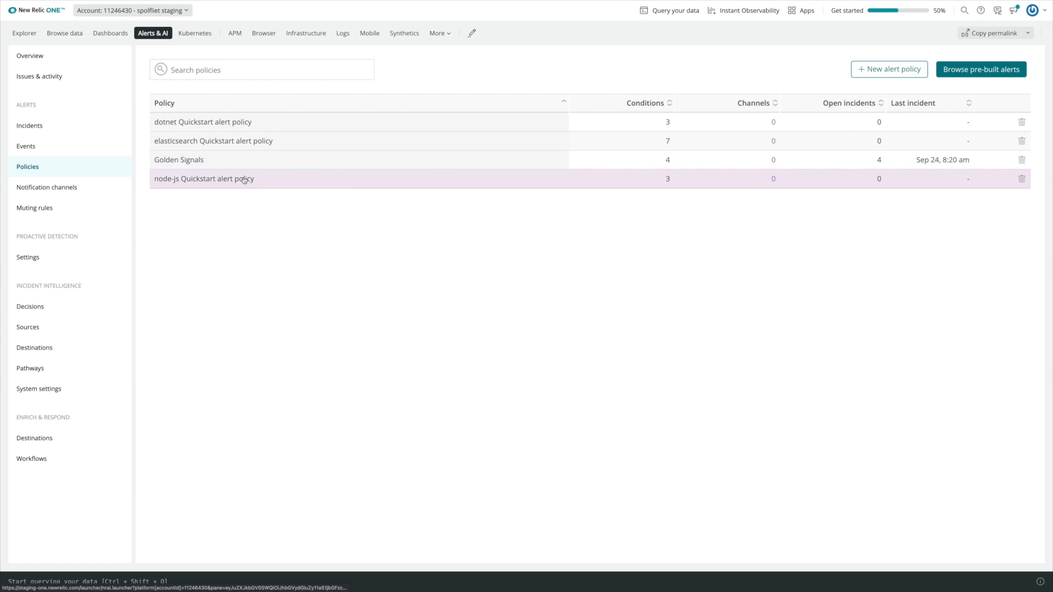
left_click(245, 180)
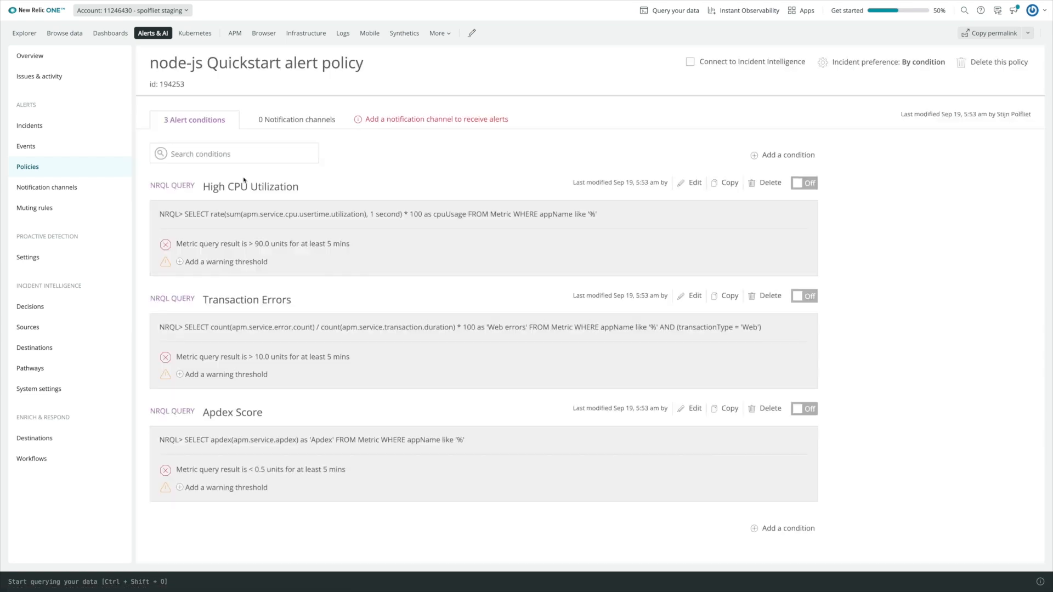